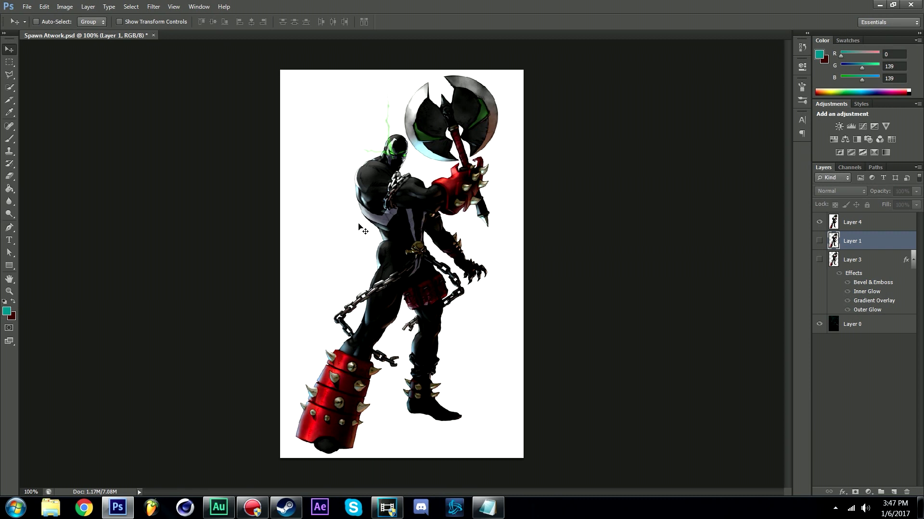
Hide Layer 4 and Layer 1 so only the glowing Spawn figure on Layer 3 shows
{"action": "left_click", "coordinate": [820, 222]}
{"action": "left_click", "coordinate": [818, 241]}
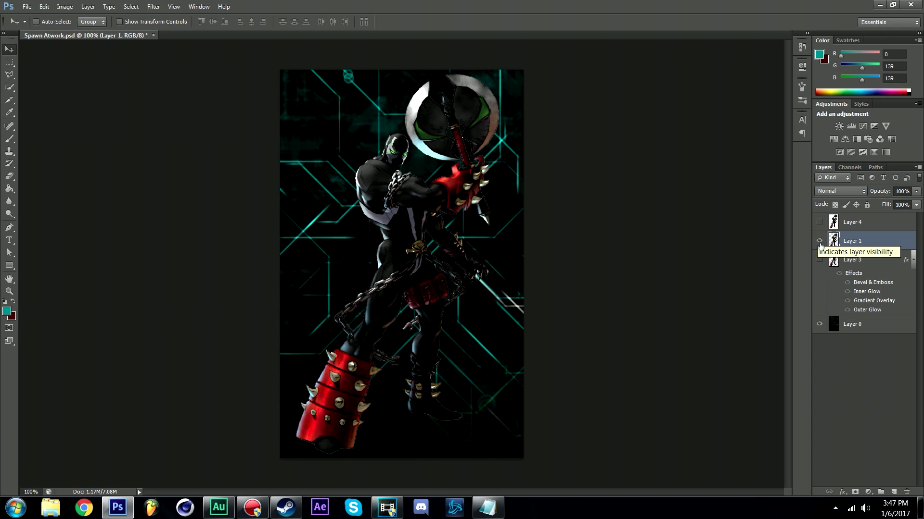
{"action": "left_click", "coordinate": [820, 242]}
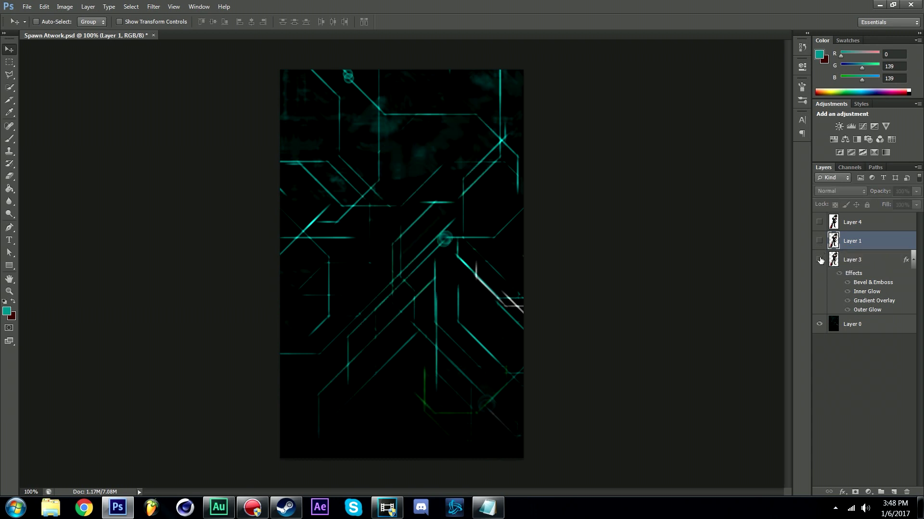
{"action": "left_click", "coordinate": [819, 259]}
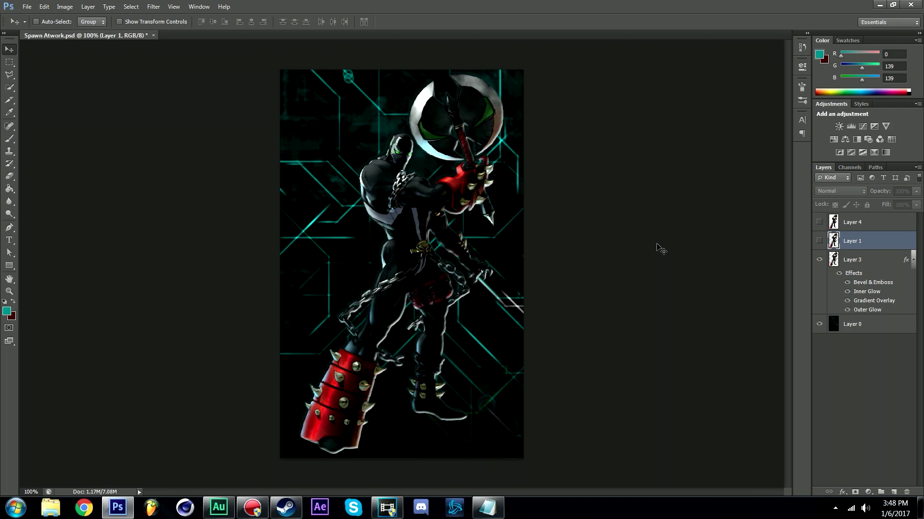
{"action": "left_click", "coordinate": [9, 19]}
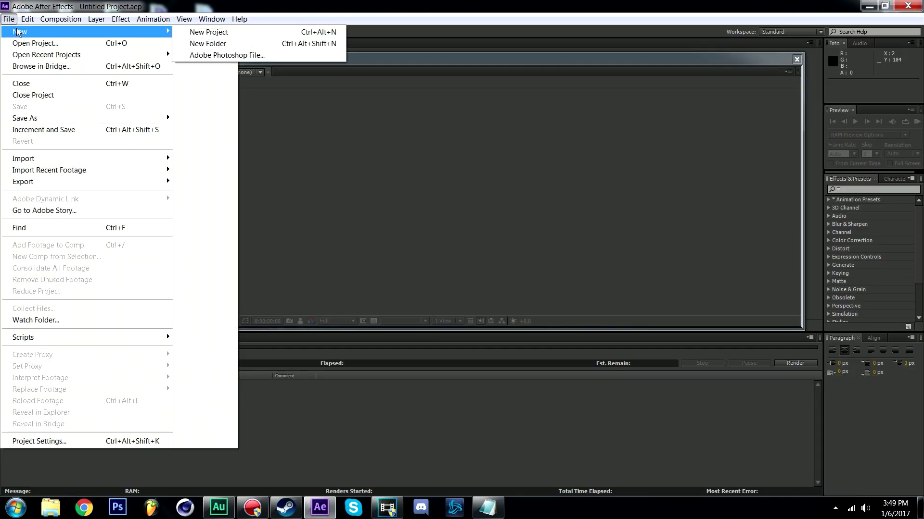
Start a new project with a 506 × 808 composition named Spawn
{"action": "left_click", "coordinate": [262, 31]}
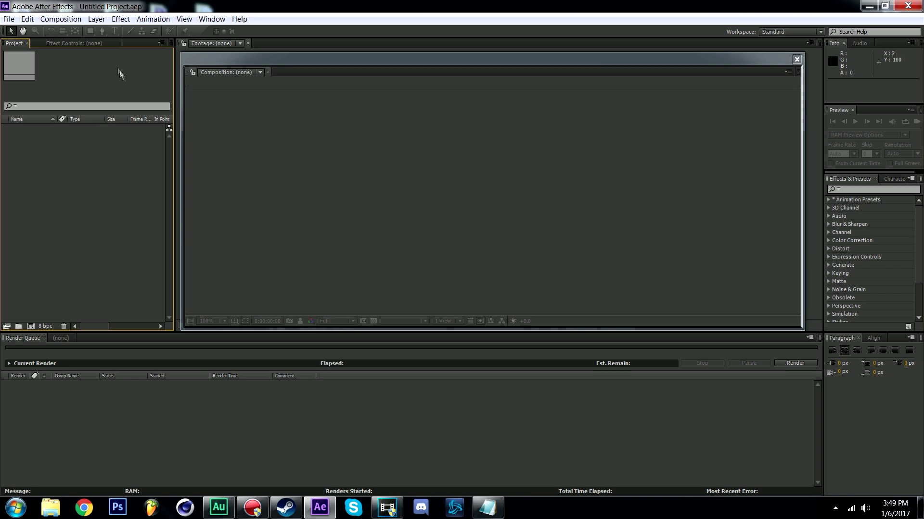
{"action": "left_click", "coordinate": [65, 22]}
{"action": "left_click", "coordinate": [65, 32]}
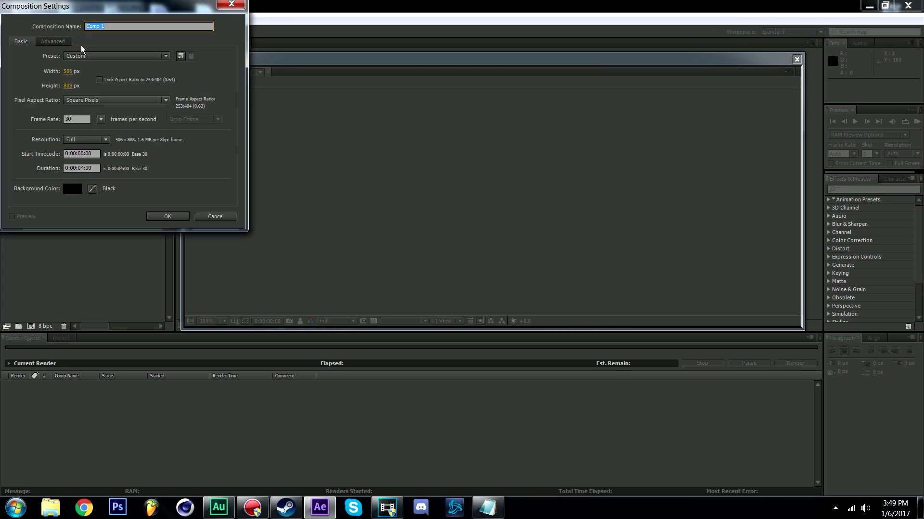
{"action": "type", "text": "Spawn"}
{"action": "left_click", "coordinate": [67, 72]}
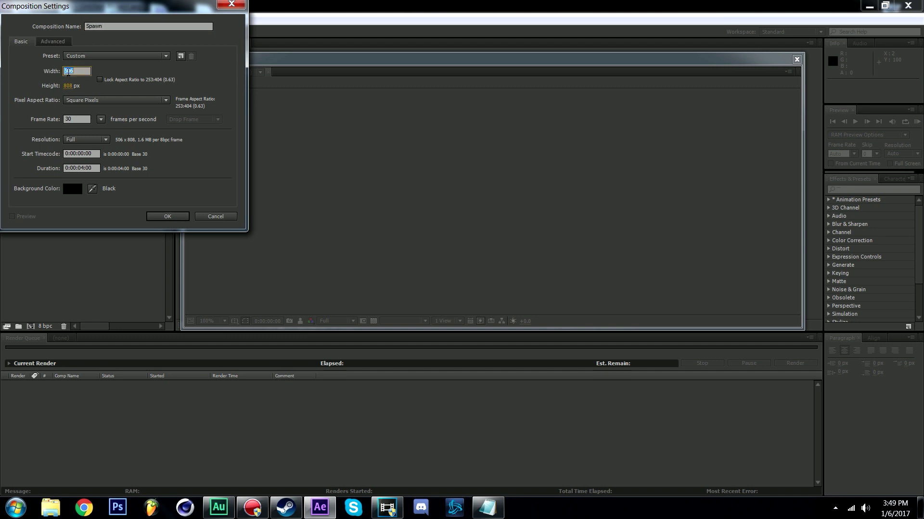
{"action": "key", "text": "Return"}
{"action": "left_click", "coordinate": [74, 86]}
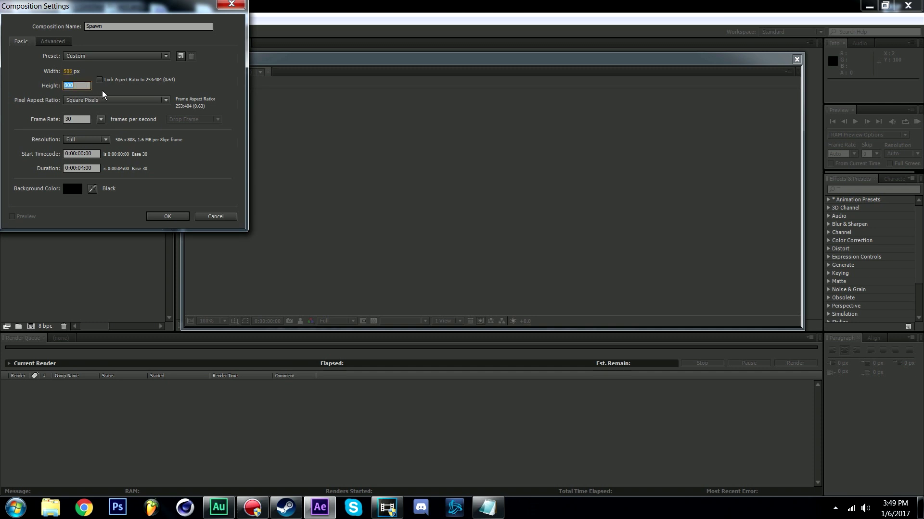
{"action": "key", "text": "Return"}
{"action": "key", "text": "Return"}
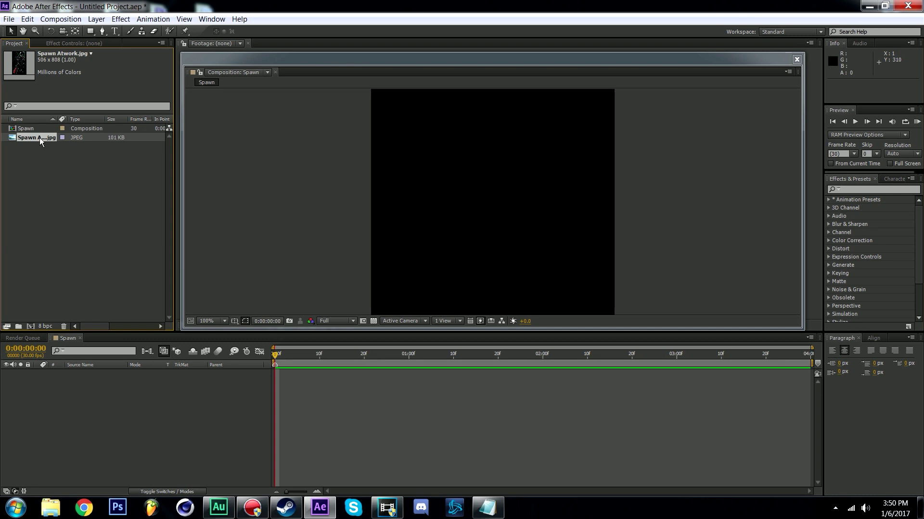
Add Spawn Artwork.jpg to the timeline with the SpawnEyes.mp4 clip layered above it
{"action": "left_click_drag", "start_coordinate": [40, 140], "coordinate": [88, 391]}
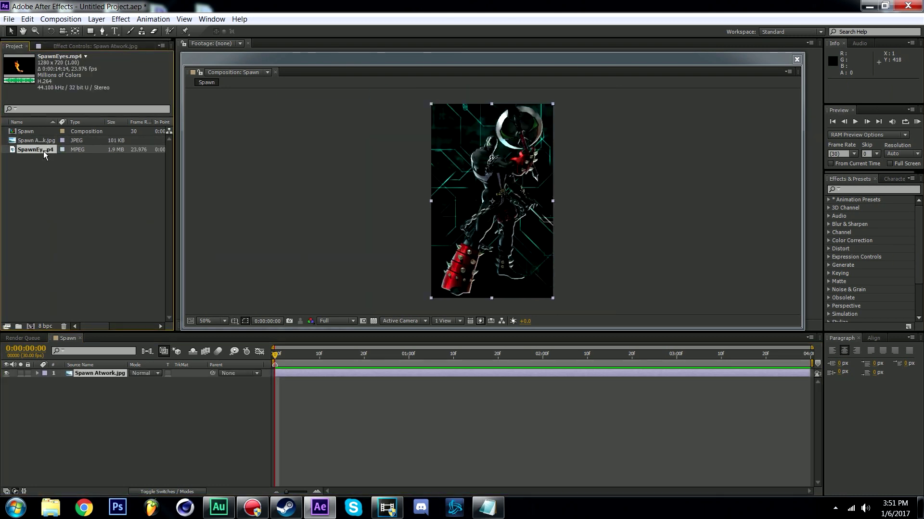
{"action": "left_click_drag", "start_coordinate": [44, 153], "coordinate": [114, 376]}
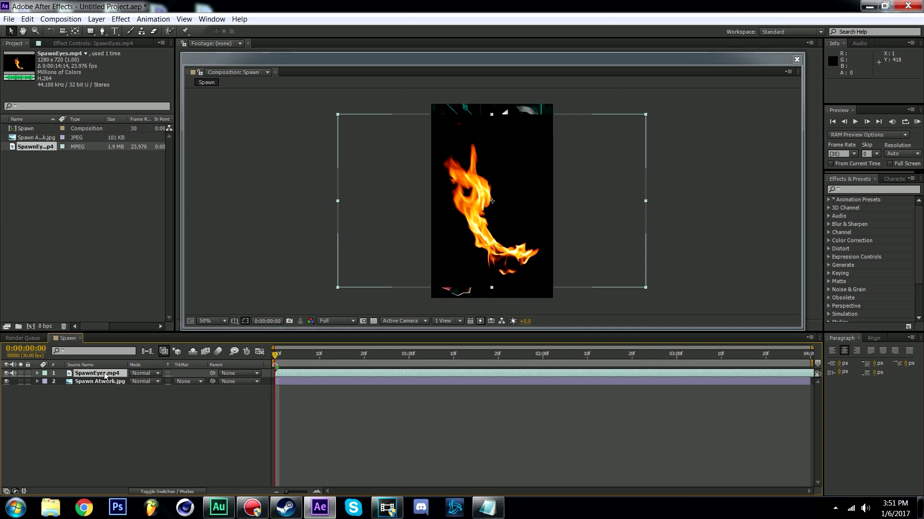
{"action": "right_click", "coordinate": [105, 376]}
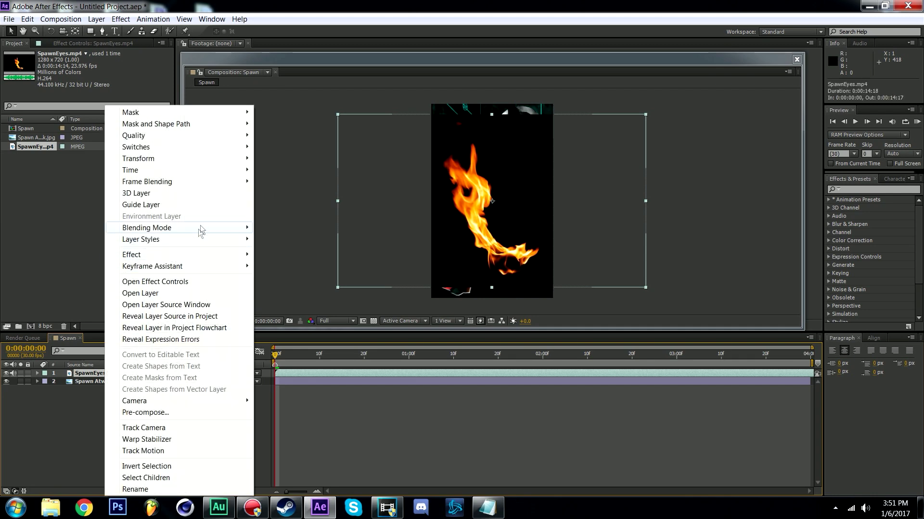
Set SpawnEyes.mp4 to Screen blending and scale the flame down
{"action": "mouse_move", "coordinate": [222, 233]}
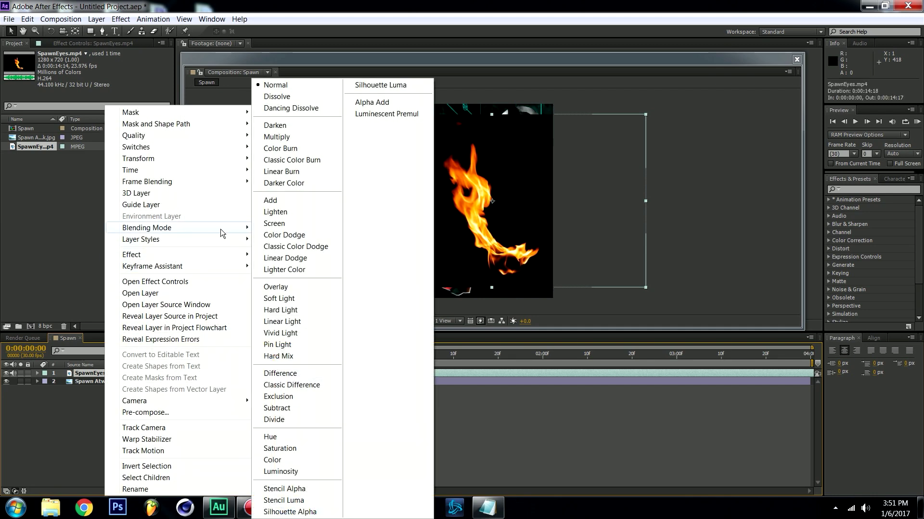
{"action": "left_click", "coordinate": [282, 228]}
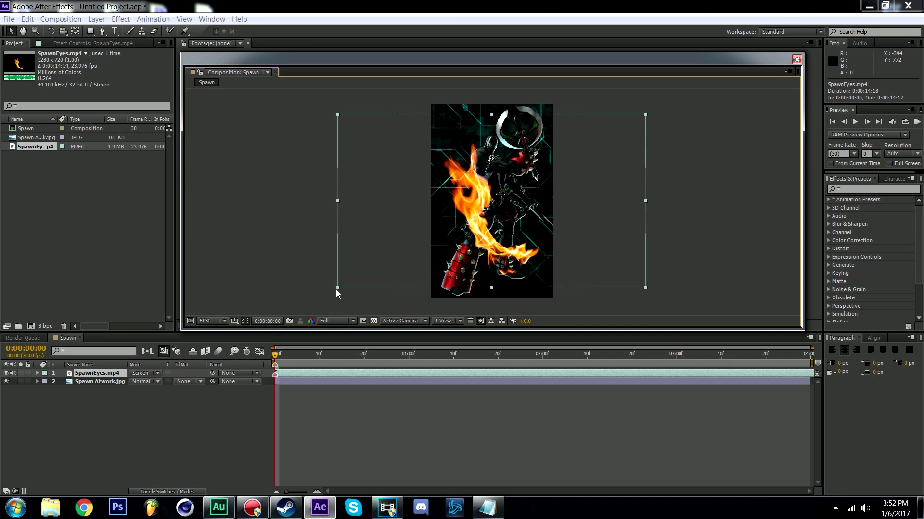
{"action": "left_click_drag", "start_coordinate": [338, 291], "coordinate": [483, 207]}
Tint the SpawnEyes flame green with Hue/Saturation, Master Hue -1x -272.0°
{"action": "scroll", "coordinate": [484, 207], "scroll_direction": "up", "scroll_amount": 5}
{"action": "key", "text": "space"}
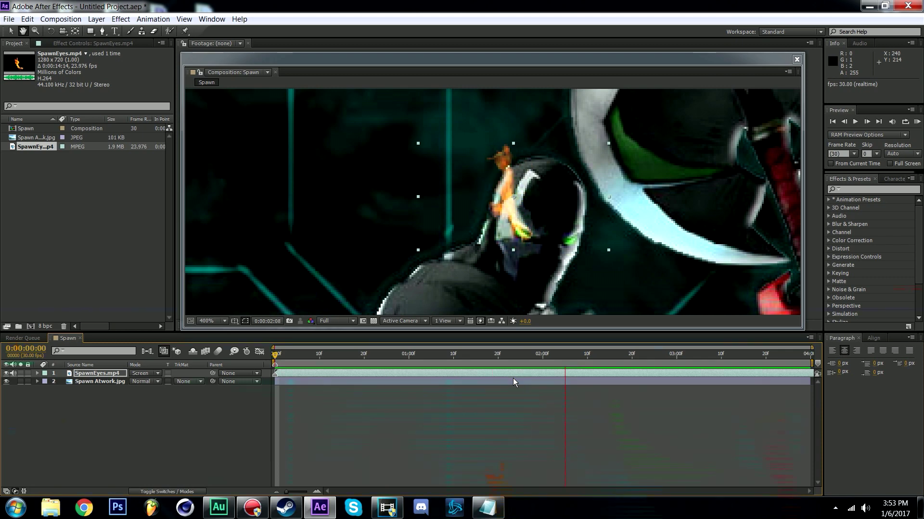
{"action": "right_click", "coordinate": [104, 376]}
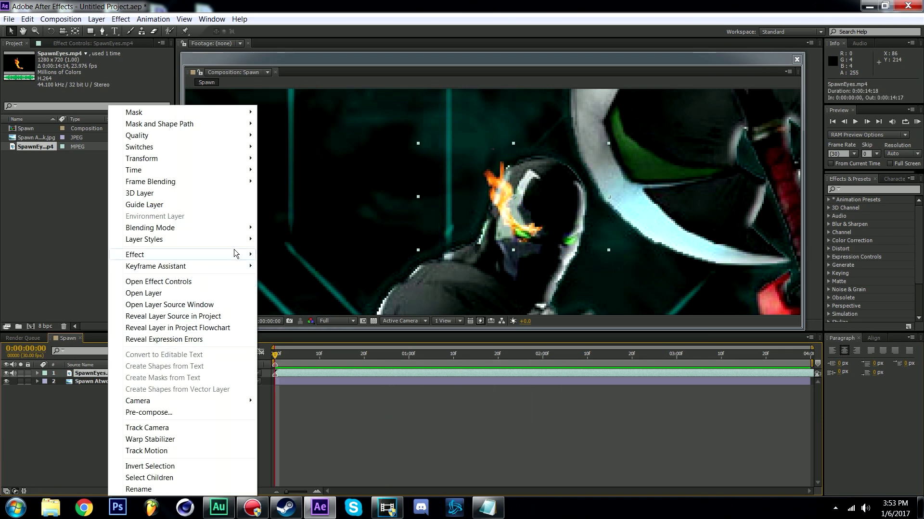
{"action": "mouse_move", "coordinate": [235, 253]}
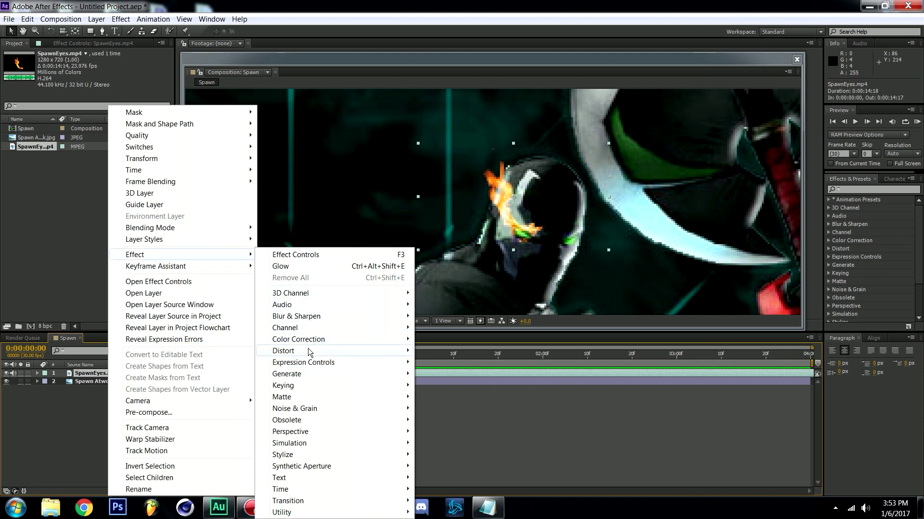
{"action": "mouse_move", "coordinate": [319, 343]}
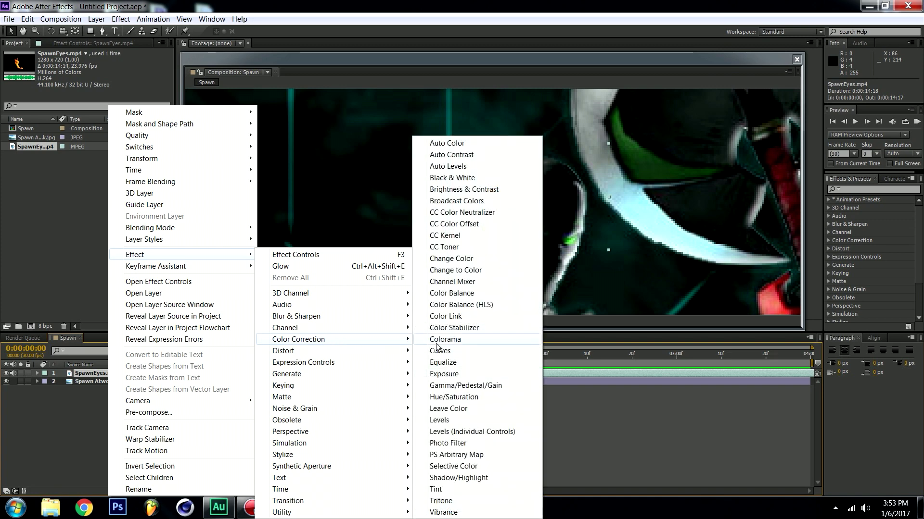
{"action": "left_click", "coordinate": [452, 397]}
{"action": "left_click_drag", "start_coordinate": [107, 108], "coordinate": [262, 115]}
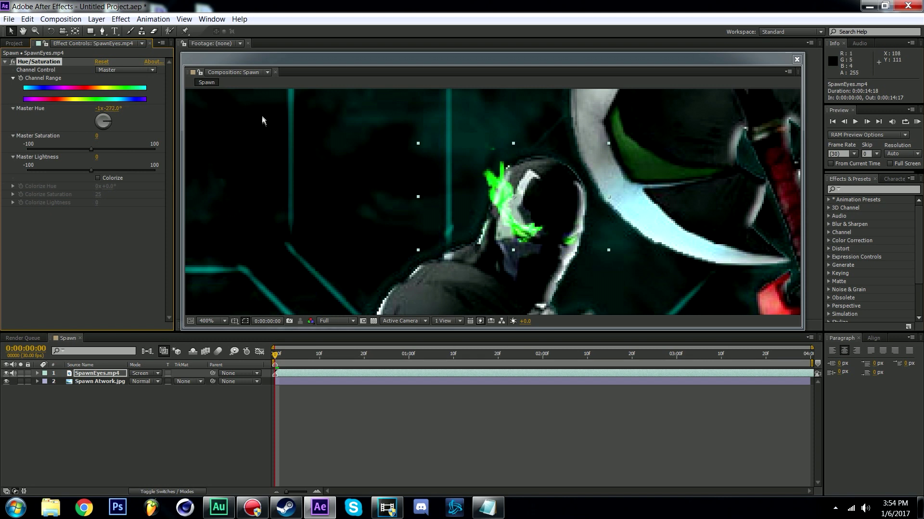
{"action": "left_click", "coordinate": [111, 374]}
Duplicate the green flame layer and flip the copy horizontally onto Spawn's other eye
{"action": "key", "text": "ctrl+c"}
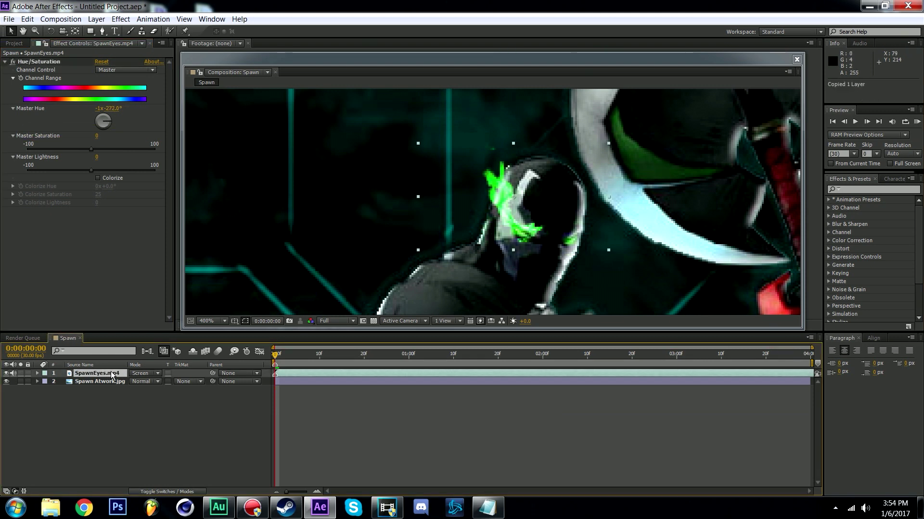
{"action": "key", "text": "ctrl+v"}
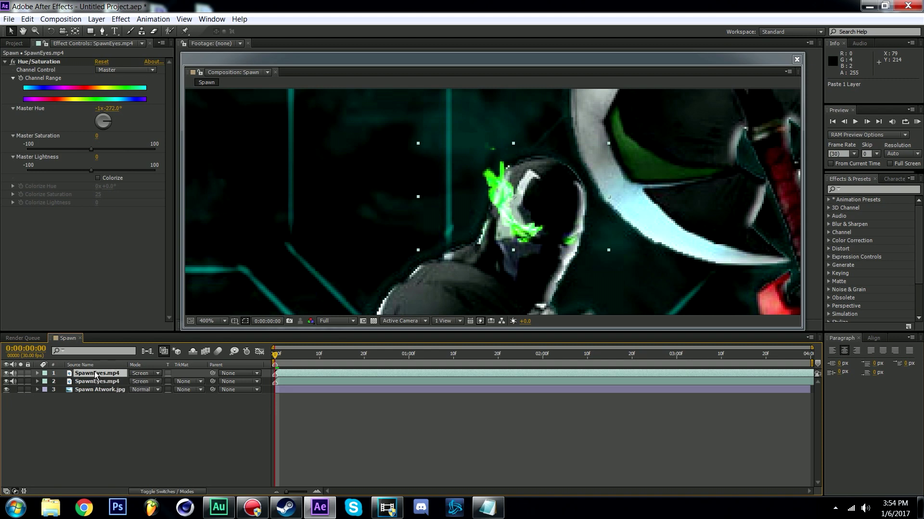
{"action": "right_click", "coordinate": [103, 373]}
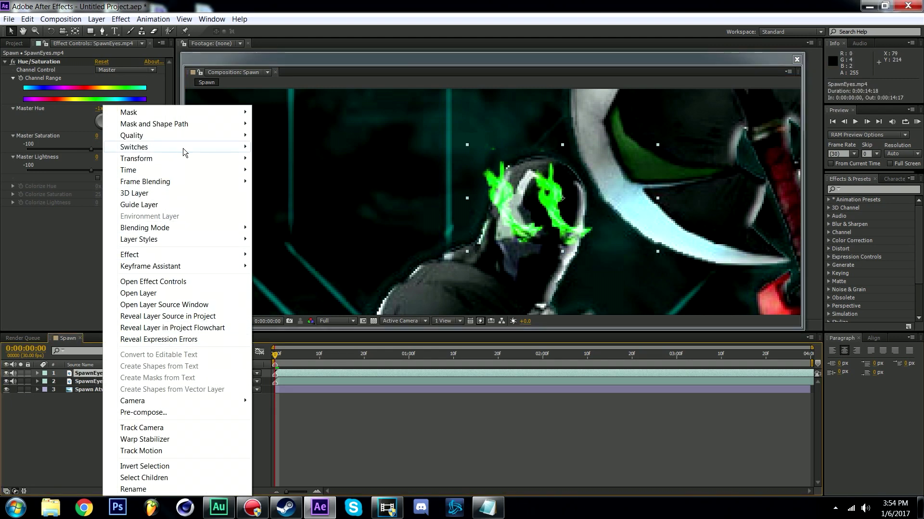
{"action": "mouse_move", "coordinate": [182, 159]}
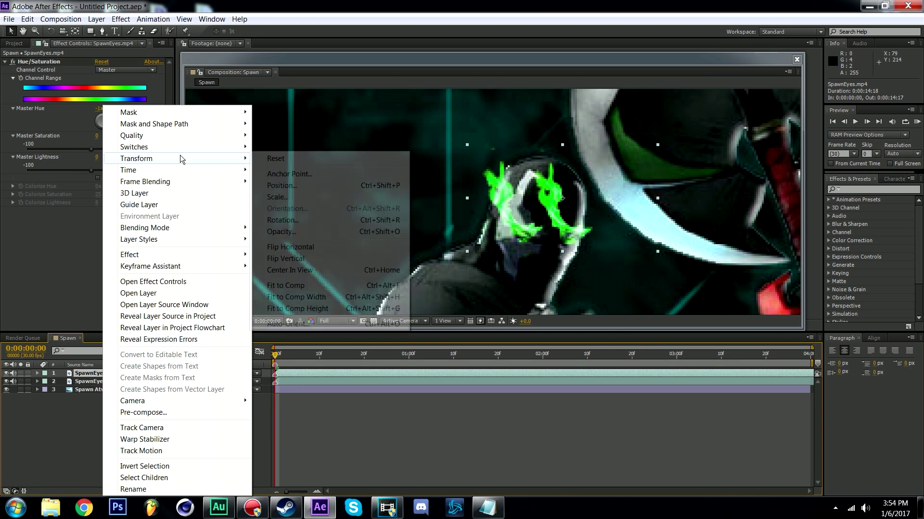
{"action": "left_click", "coordinate": [292, 247]}
{"action": "key", "text": "space"}
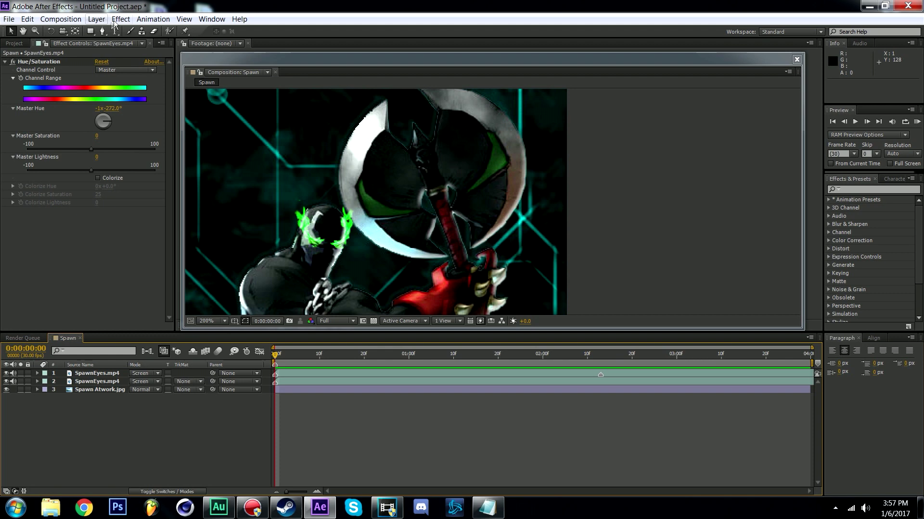
Create a new Medium Lime Green solid layer
{"action": "left_click", "coordinate": [96, 19]}
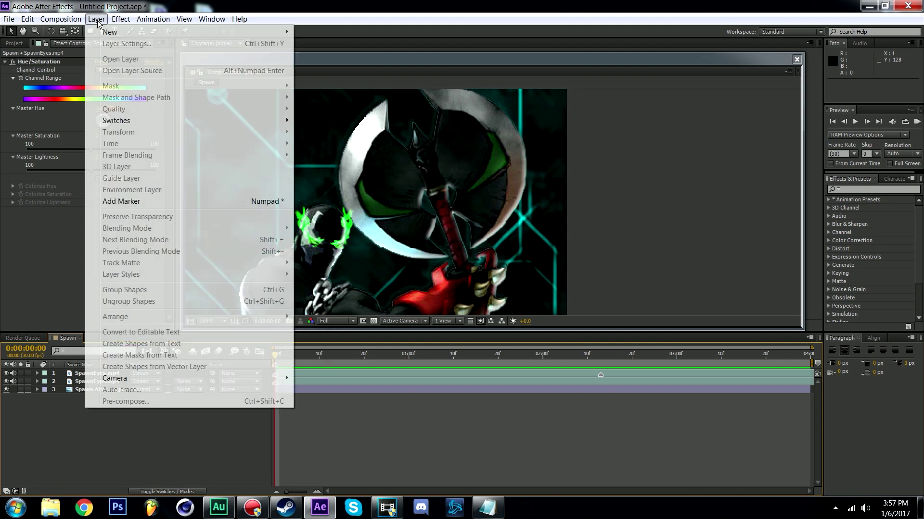
{"action": "mouse_move", "coordinate": [289, 34]}
{"action": "left_click", "coordinate": [318, 44]}
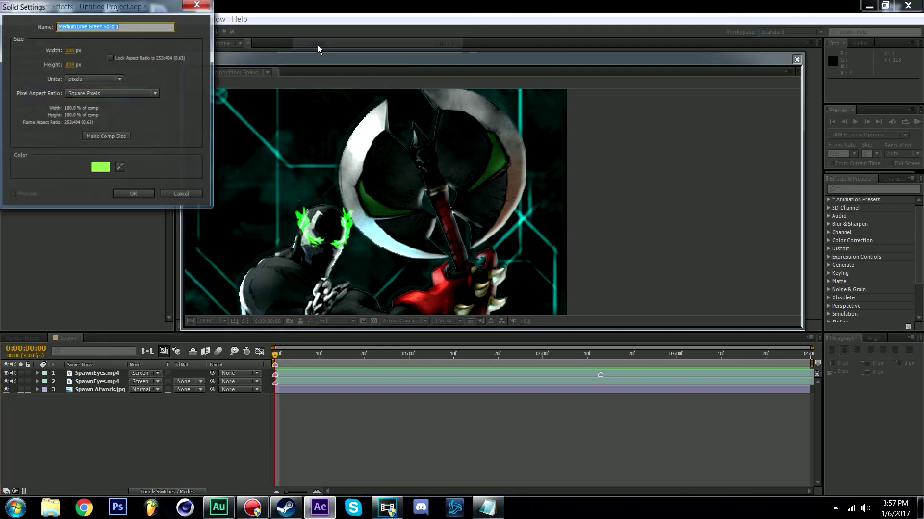
{"action": "left_click", "coordinate": [141, 194]}
Draw a pentagon mask on the green solid with the Polygon Tool
{"action": "left_click_drag", "start_coordinate": [90, 31], "coordinate": [120, 50]}
{"action": "mouse_move", "coordinate": [382, 187]}
{"action": "left_mouse_down"}
{"action": "mouse_move", "coordinate": [379, 158]}
{"action": "mouse_move", "coordinate": [382, 222]}
{"action": "mouse_move", "coordinate": [366, 211]}
{"action": "left_mouse_up"}
{"action": "scroll", "coordinate": [379, 159], "scroll_direction": "up", "scroll_amount": 1}
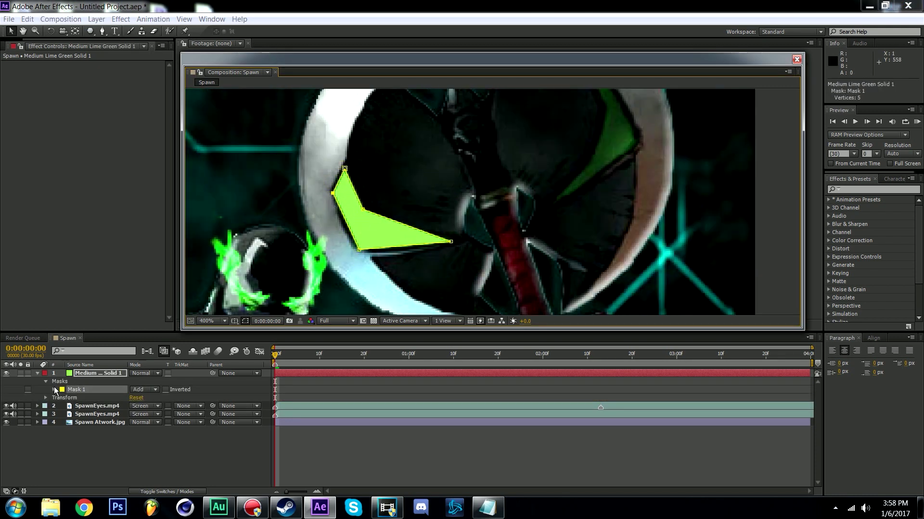
Set Mask 1 feather to 6 pixels and mask opacity to 0%
{"action": "left_click", "coordinate": [54, 390]}
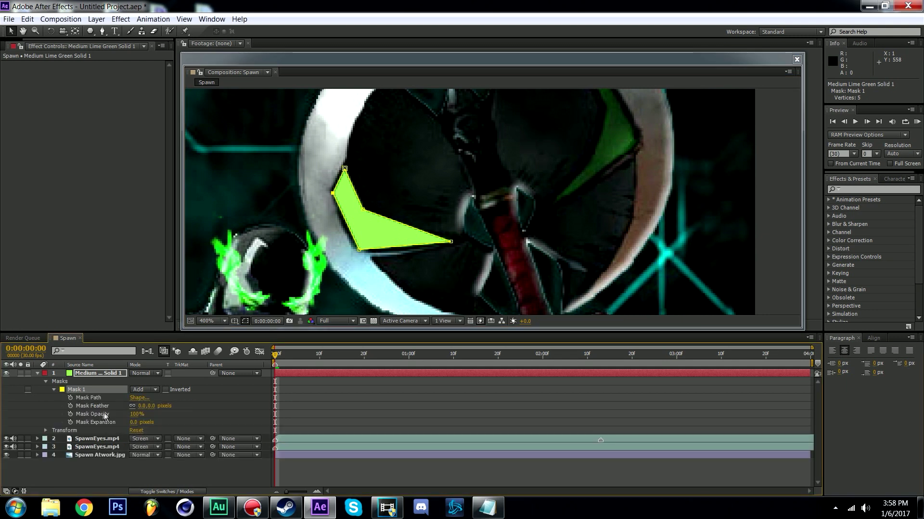
{"action": "left_click", "coordinate": [143, 405]}
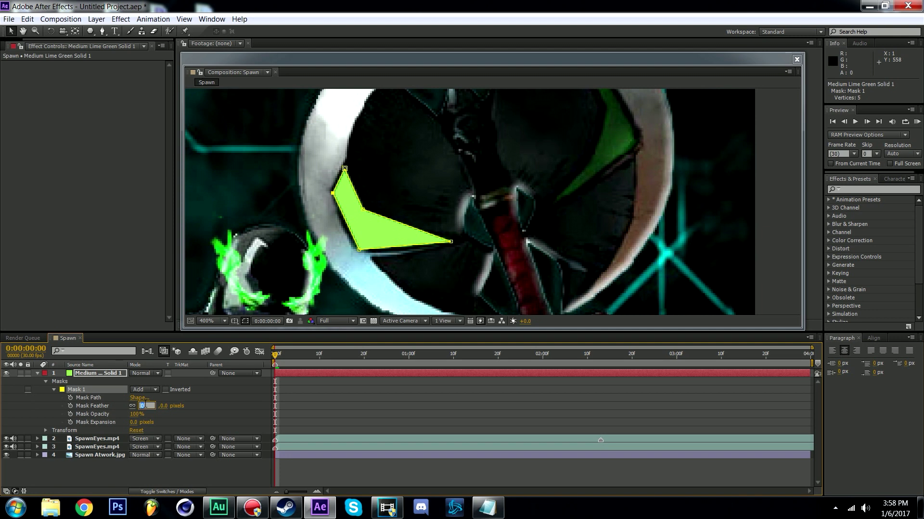
{"action": "type", "text": "6"}
{"action": "key", "text": "Tab"}
{"action": "key", "text": "Tab"}
{"action": "type", "text": "0"}
{"action": "key", "text": "Return"}
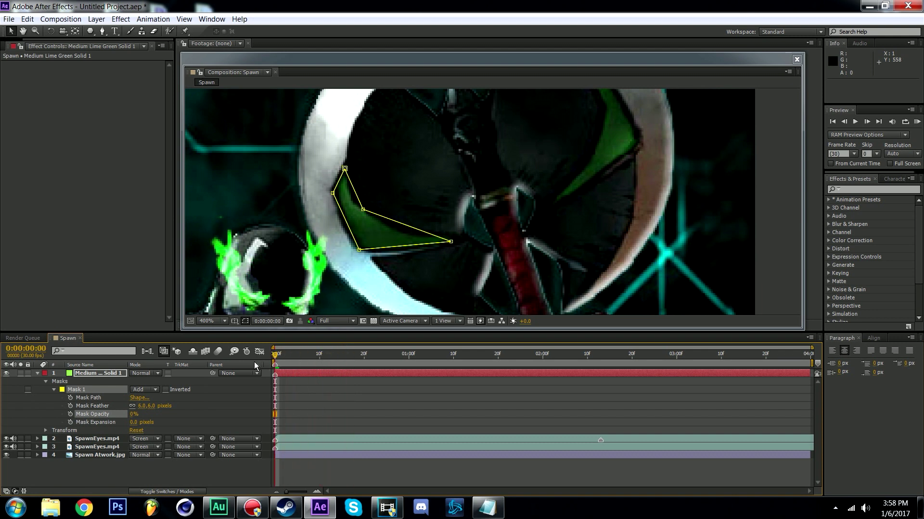
Keyframe mask opacity at 0% at 0:00, 50% at 1:00 and 0% at 2:00
{"action": "left_click", "coordinate": [70, 415]}
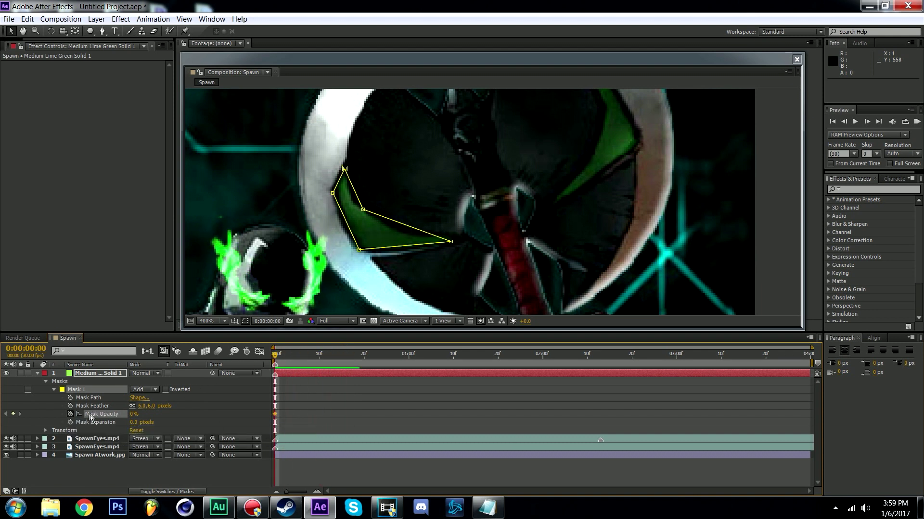
{"action": "left_click_drag", "start_coordinate": [133, 419], "coordinate": [110, 417]}
{"action": "left_click_drag", "start_coordinate": [291, 359], "coordinate": [410, 375]}
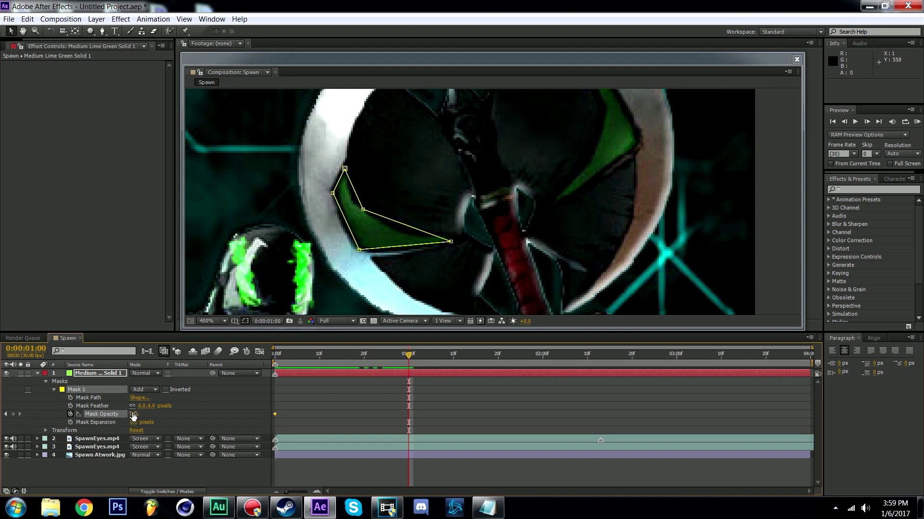
{"action": "left_click_drag", "start_coordinate": [133, 417], "coordinate": [149, 416]}
{"action": "left_click_drag", "start_coordinate": [409, 359], "coordinate": [537, 369]}
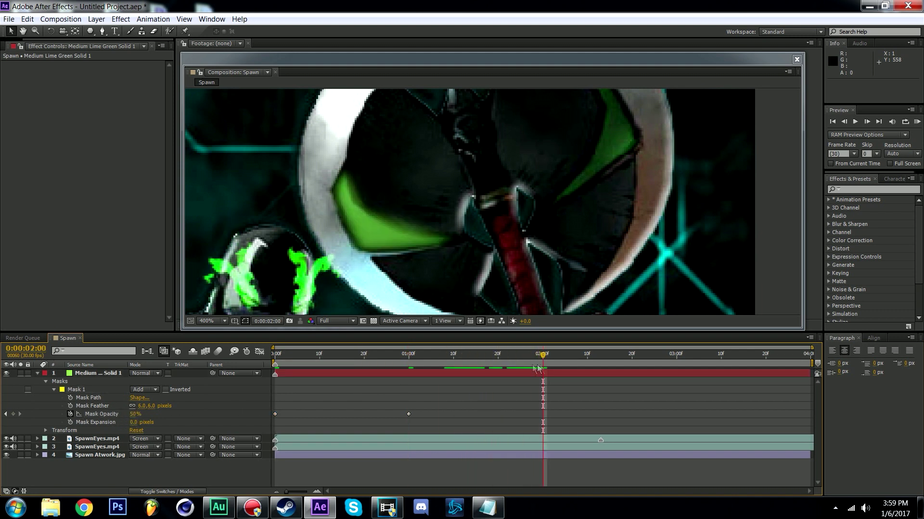
{"action": "left_click", "coordinate": [136, 414]}
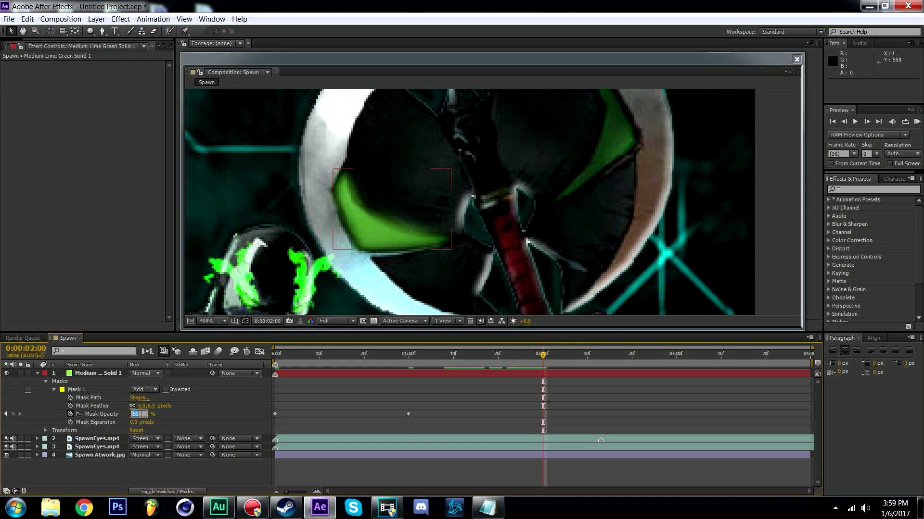
{"action": "type", "text": "0"}
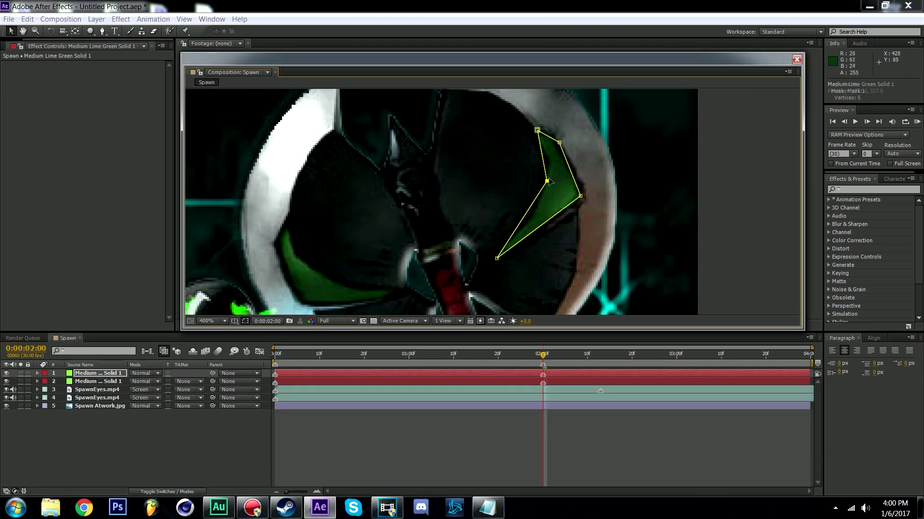
Preview the pulsing eyes, add Glow to Medium Lime Green Solid 1, and replay
{"action": "key", "text": "KP_0"}
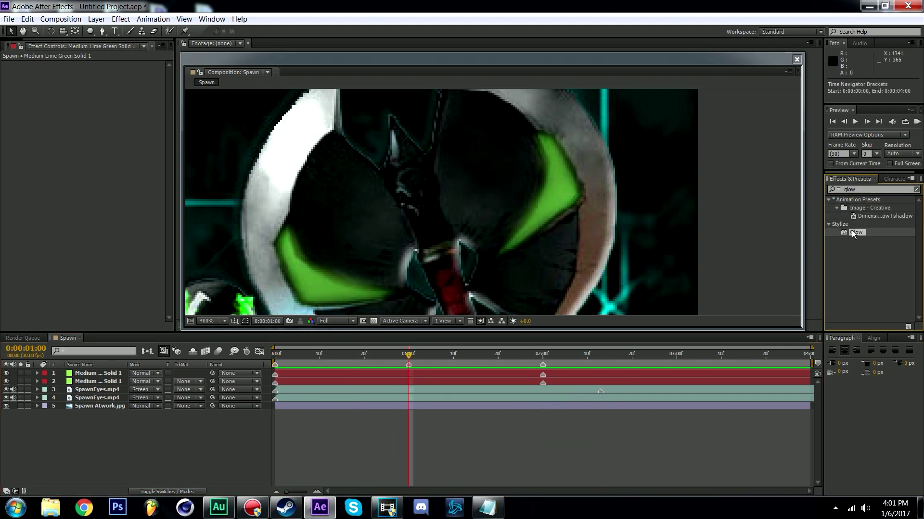
{"action": "left_click_drag", "start_coordinate": [853, 234], "coordinate": [794, 241]}
{"action": "key", "text": "space"}
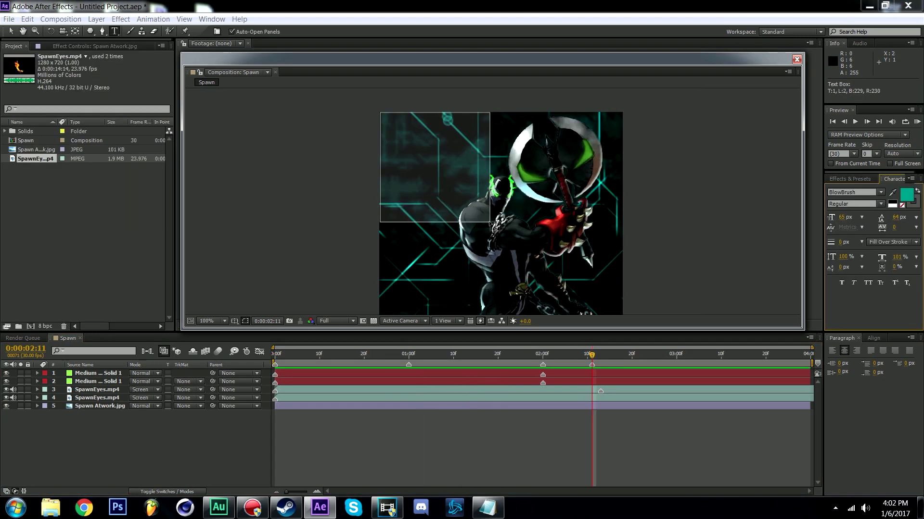
Type 'SLASH TA CROSS' in a top-left paragraph box and apply Glow to it
{"action": "left_click_drag", "start_coordinate": [491, 224], "coordinate": [488, 226]}
{"action": "type", "text": "SLASH TA C"}
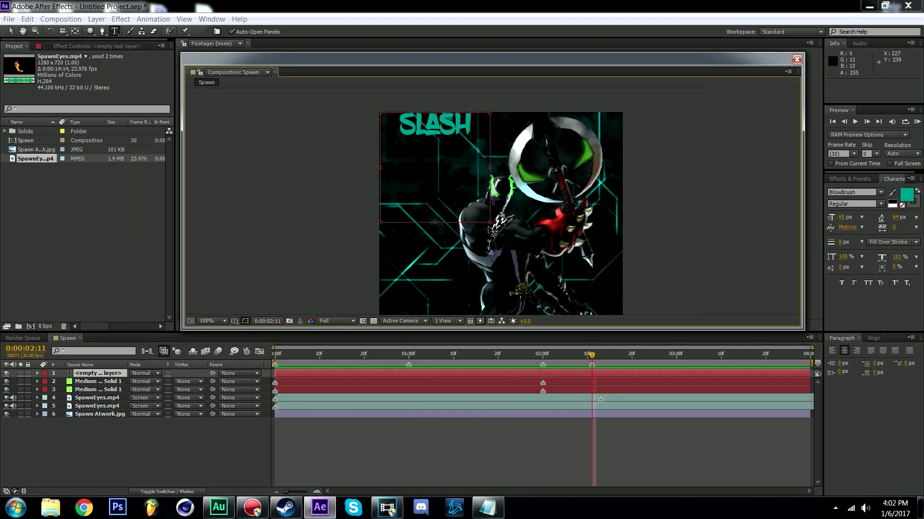
{"action": "type", "text": "ROSS"}
{"action": "left_click_drag", "start_coordinate": [856, 232], "coordinate": [96, 375]}
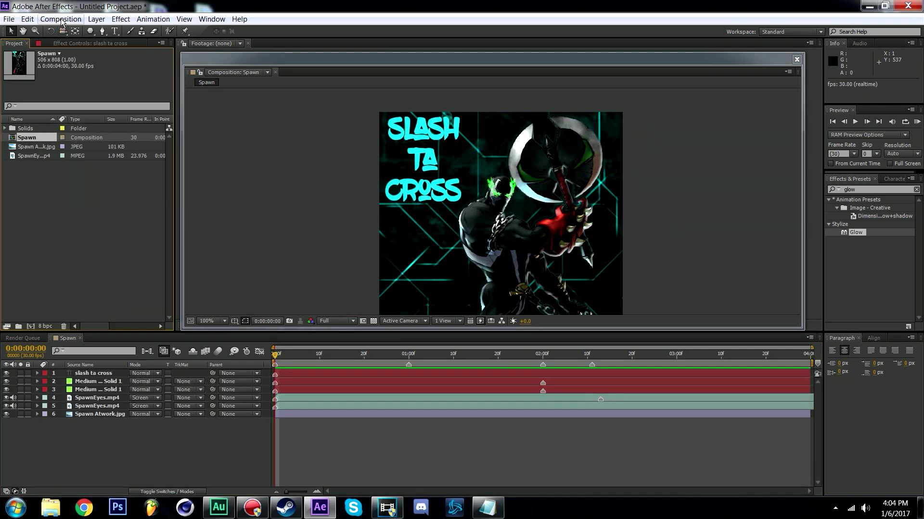
Add the Spawn composition to the Render Queue with an H.264 output module
{"action": "left_click", "coordinate": [61, 19]}
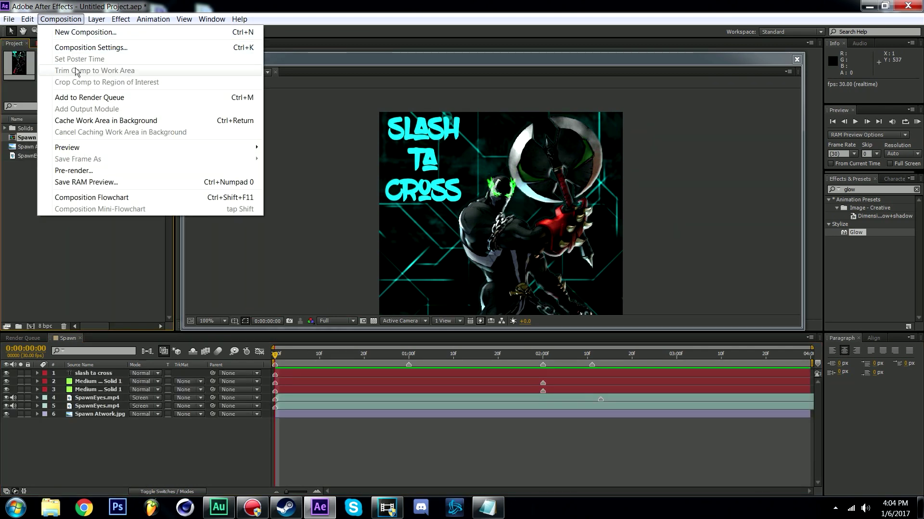
{"action": "left_click", "coordinate": [81, 98]}
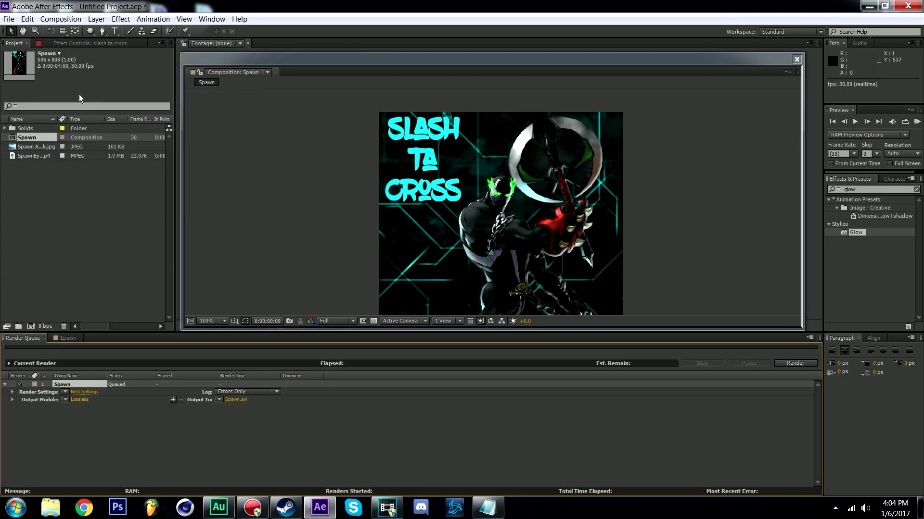
{"action": "left_click", "coordinate": [83, 402]}
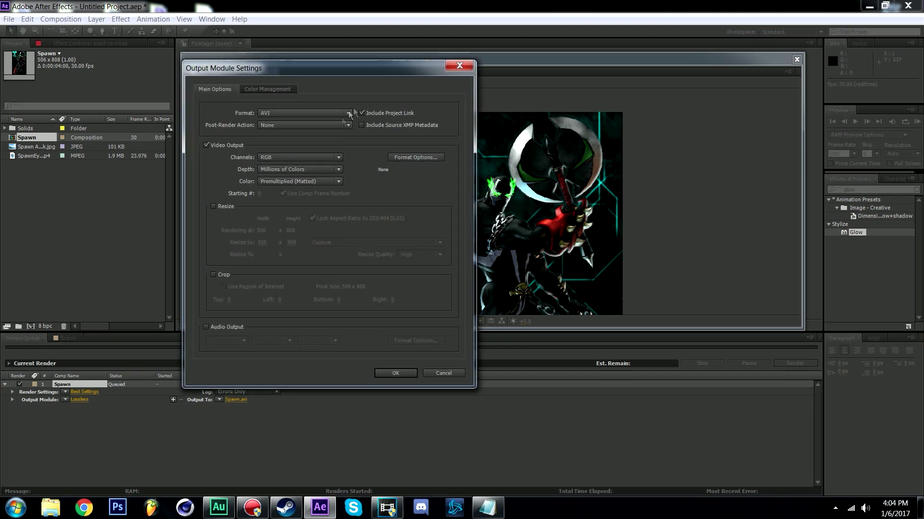
{"action": "left_click", "coordinate": [332, 113]}
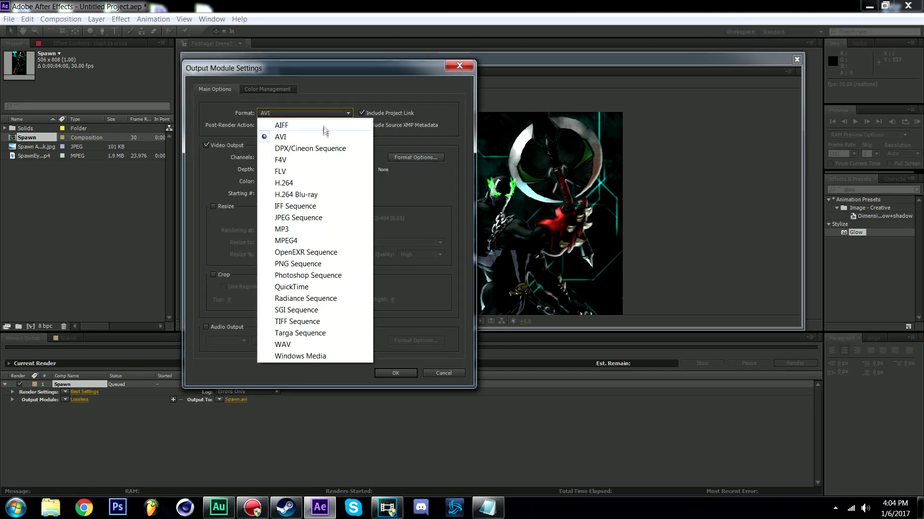
{"action": "left_click", "coordinate": [291, 184]}
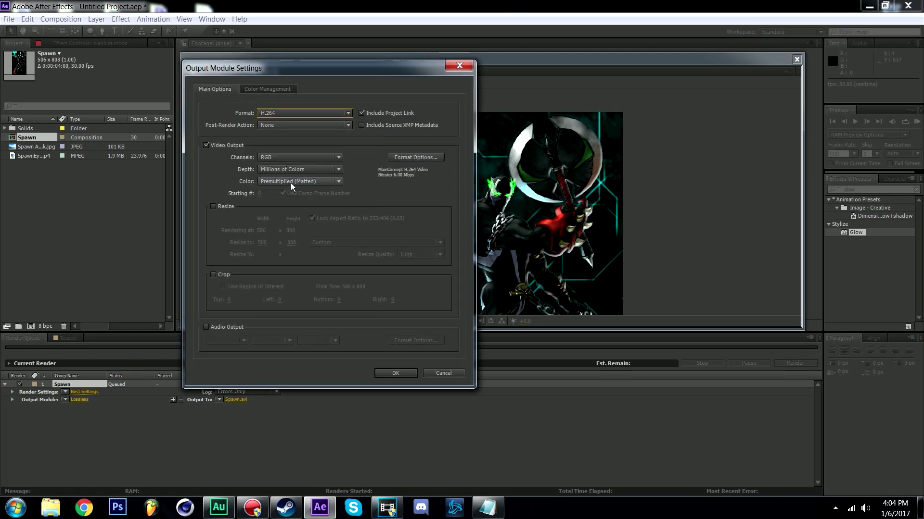
{"action": "left_click", "coordinate": [395, 374]}
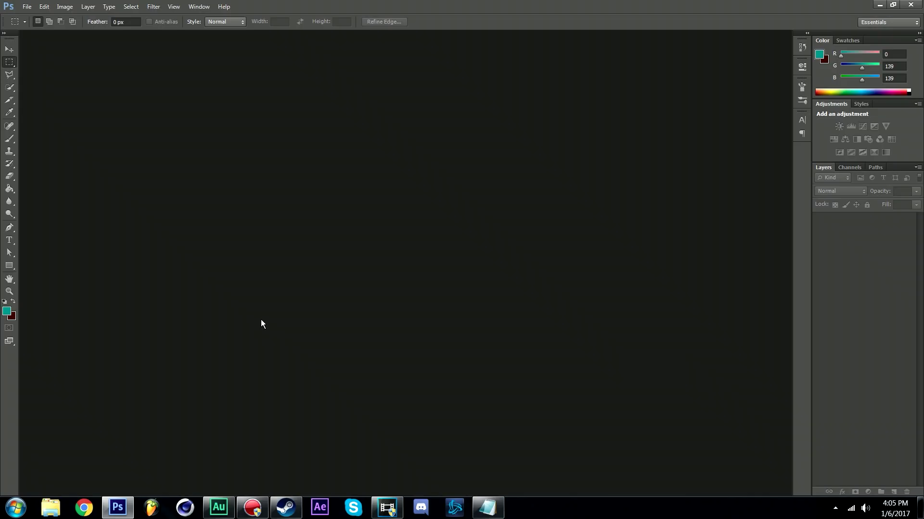
Import the rendered Spawn video's frames as layers, beginning to end, as a frame animation
{"action": "left_click", "coordinate": [28, 8]}
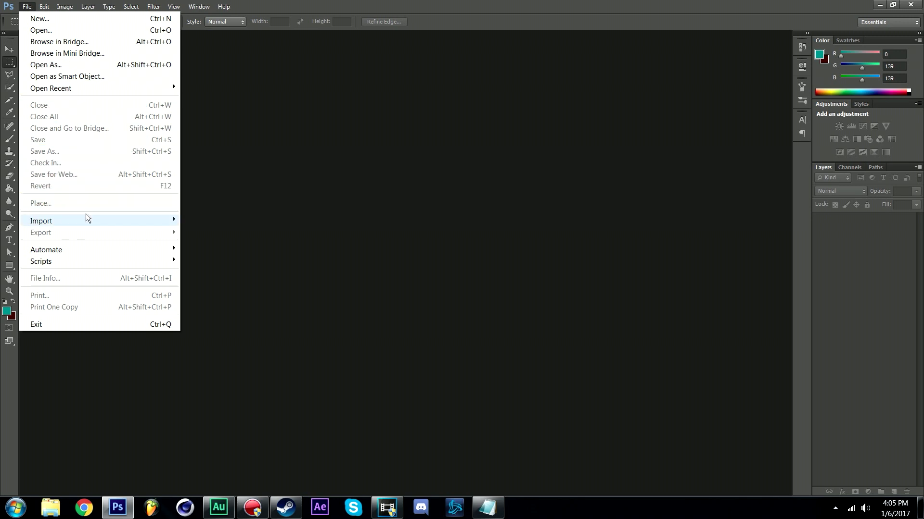
{"action": "mouse_move", "coordinate": [90, 218]}
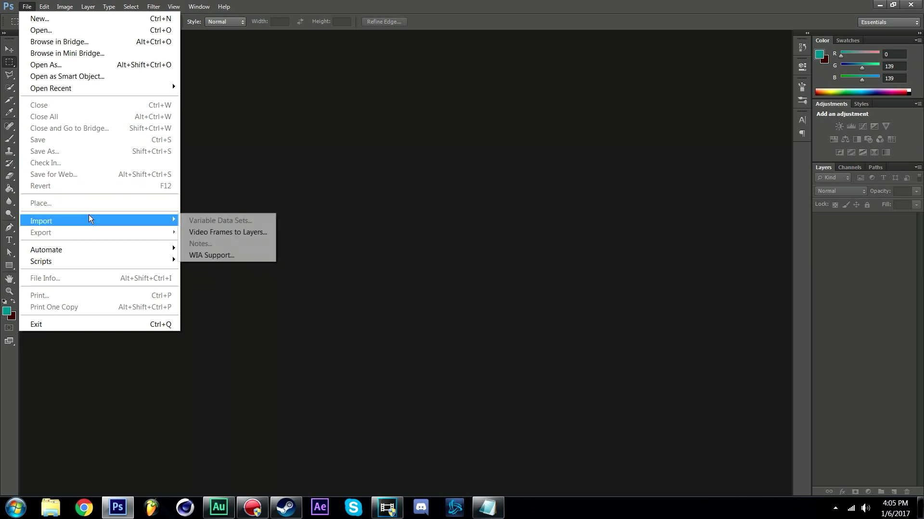
{"action": "left_click", "coordinate": [214, 232]}
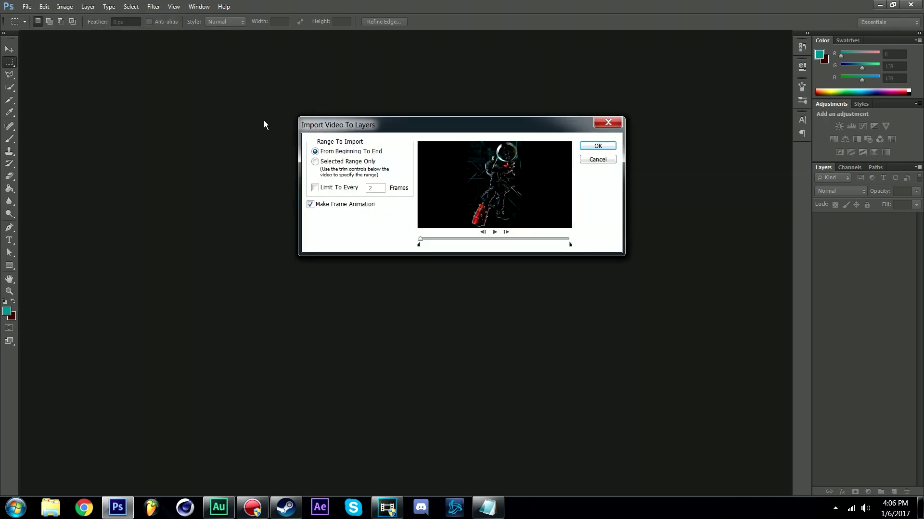
{"action": "left_click", "coordinate": [598, 146]}
{"action": "left_click", "coordinate": [27, 6]}
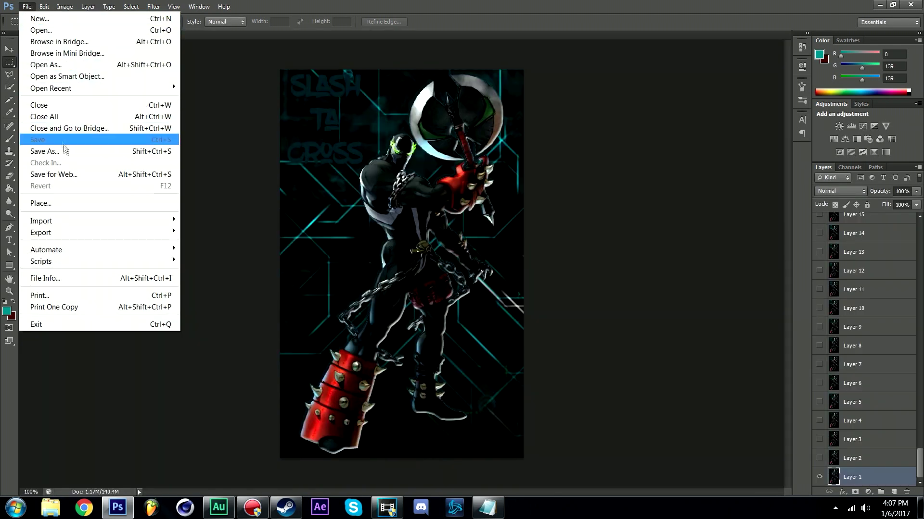
Open Save for Web and keep GIF as the export format, looping Forever
{"action": "left_click", "coordinate": [67, 174]}
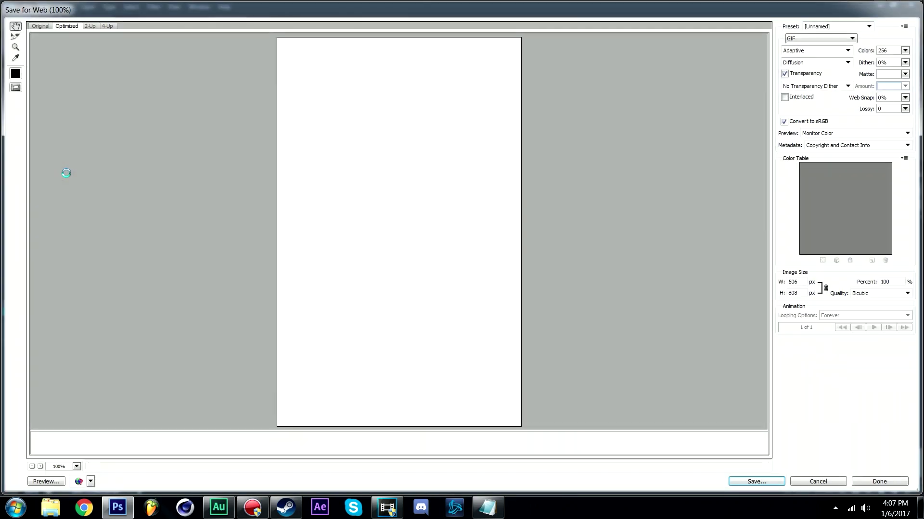
{"action": "left_click", "coordinate": [845, 41]}
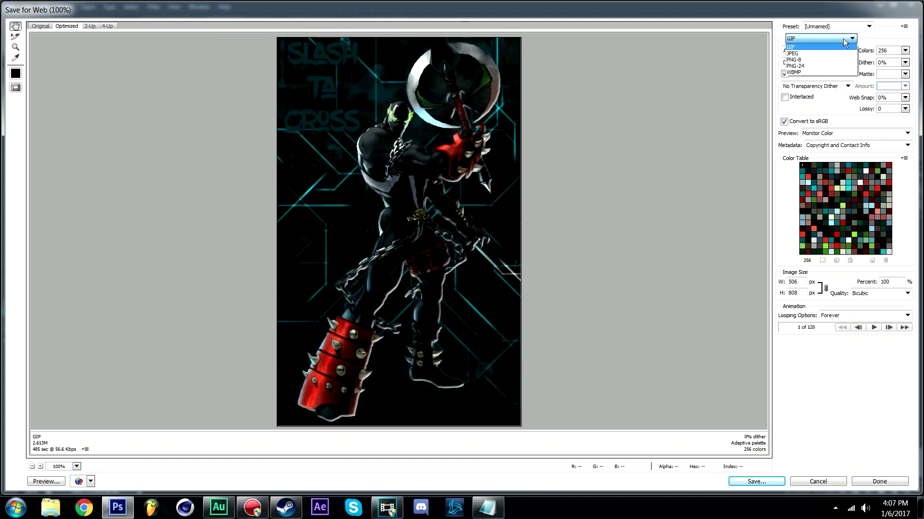
{"action": "left_click", "coordinate": [793, 48]}
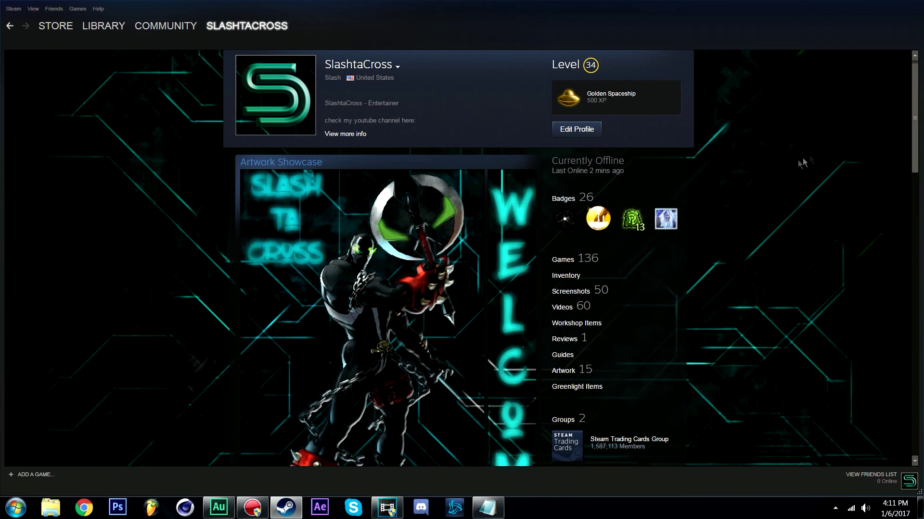
Scroll down the Steam profile to the Artwork Showcase showing the animated Spawn GIF
{"action": "left_click_drag", "start_coordinate": [916, 120], "coordinate": [915, 146]}
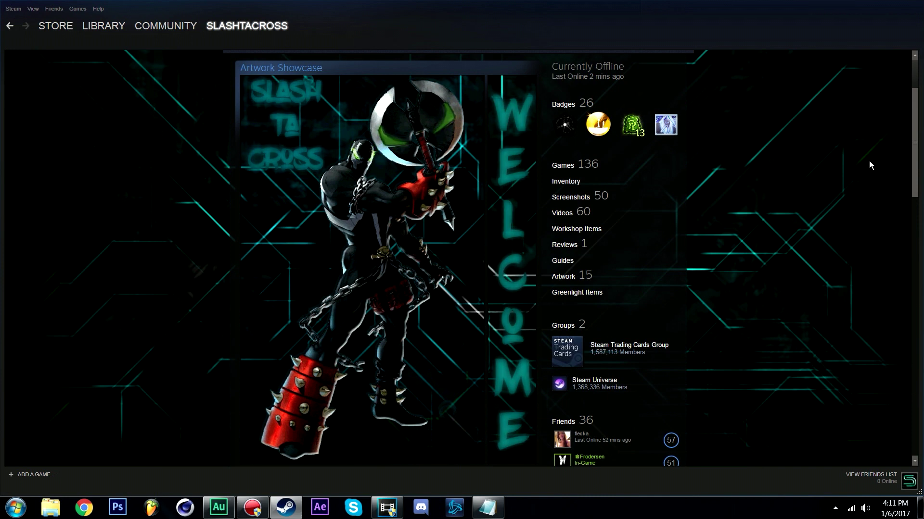